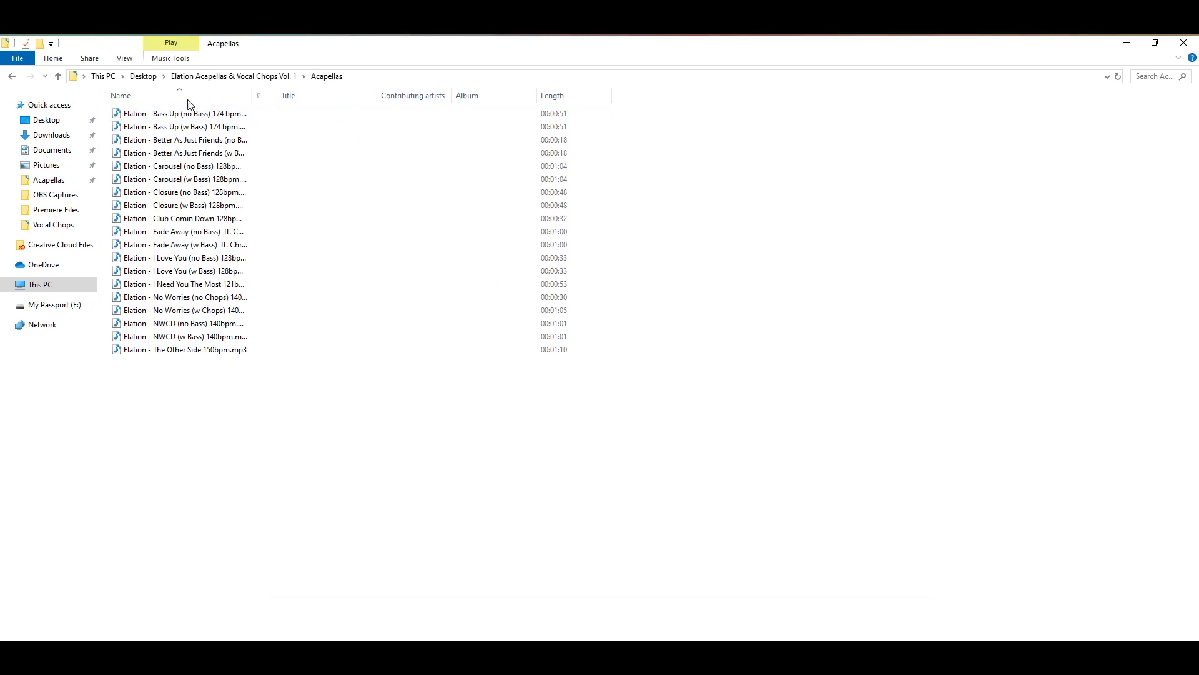
Browse the pack's Chords and One Shots folders, finishing inside the Vocal Chops folder
key(alt+Left)
double_click(162, 127)
click(239, 75)
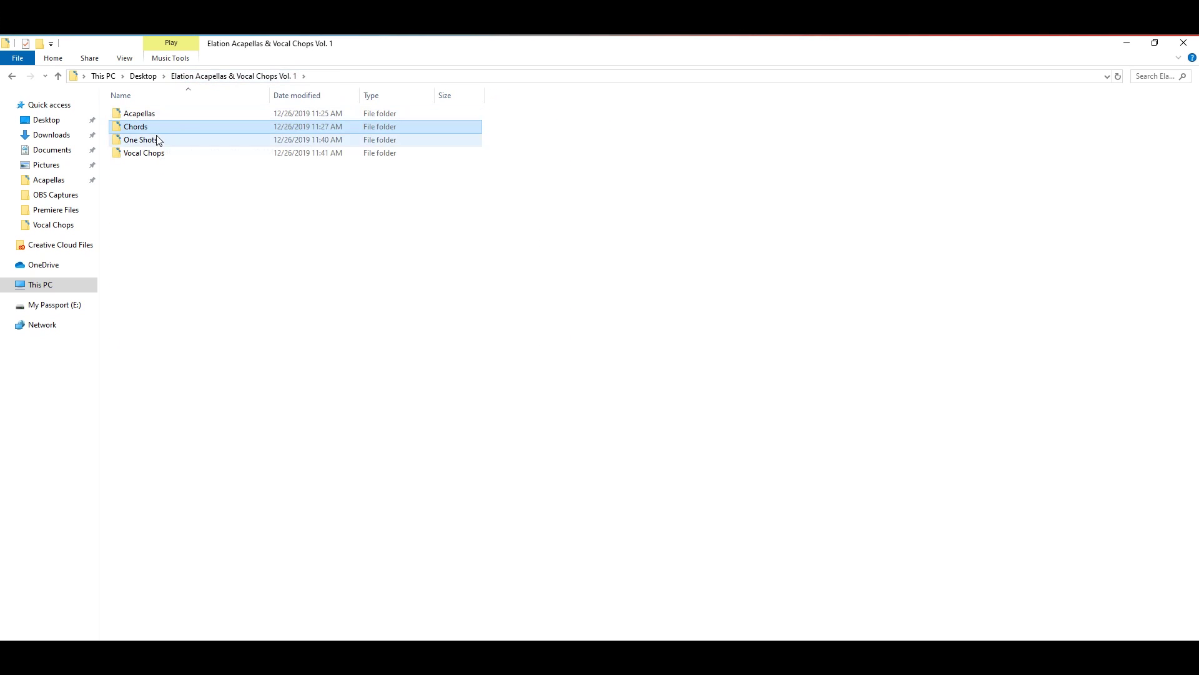
double_click(157, 140)
click(235, 77)
double_click(158, 153)
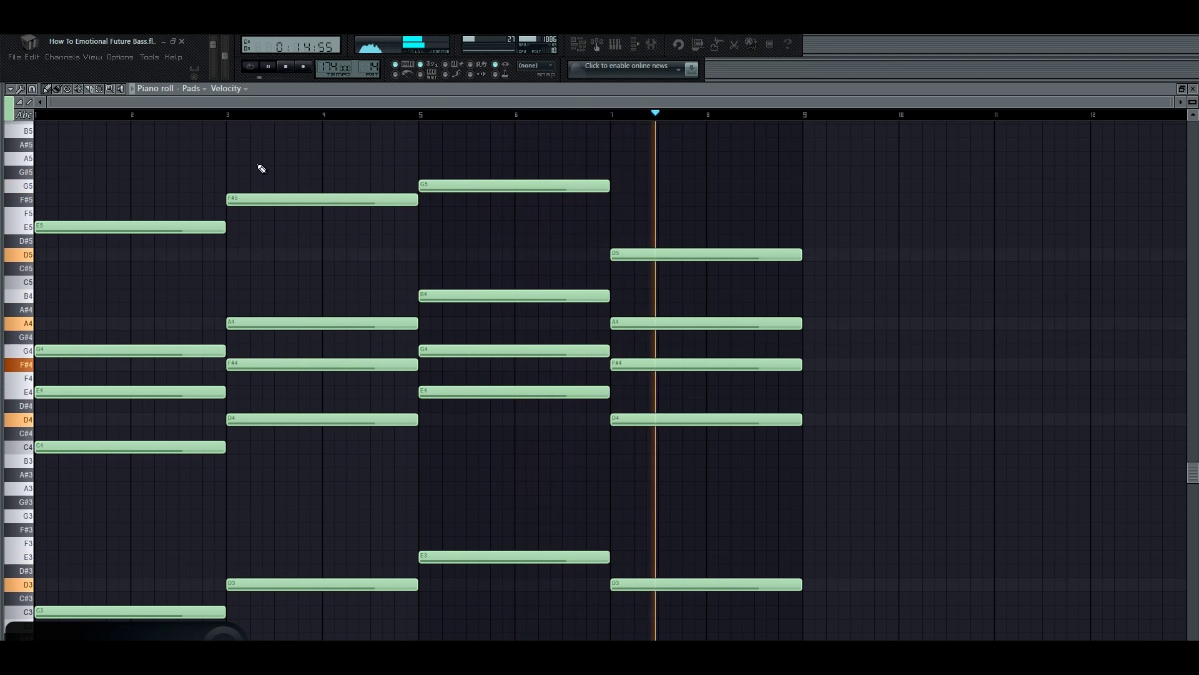
Stop playback, raise the inner pad notes E4, F#4, G4, F#4 one octave, then play
key(space)
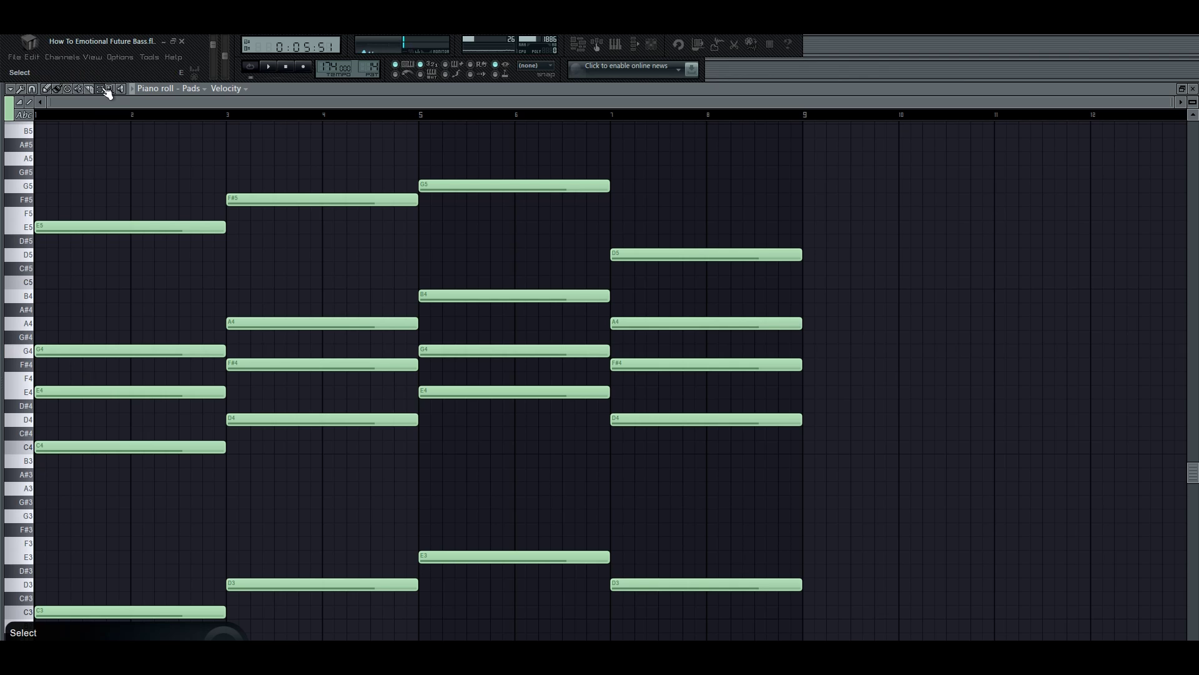
drag(37, 357, 845, 376)
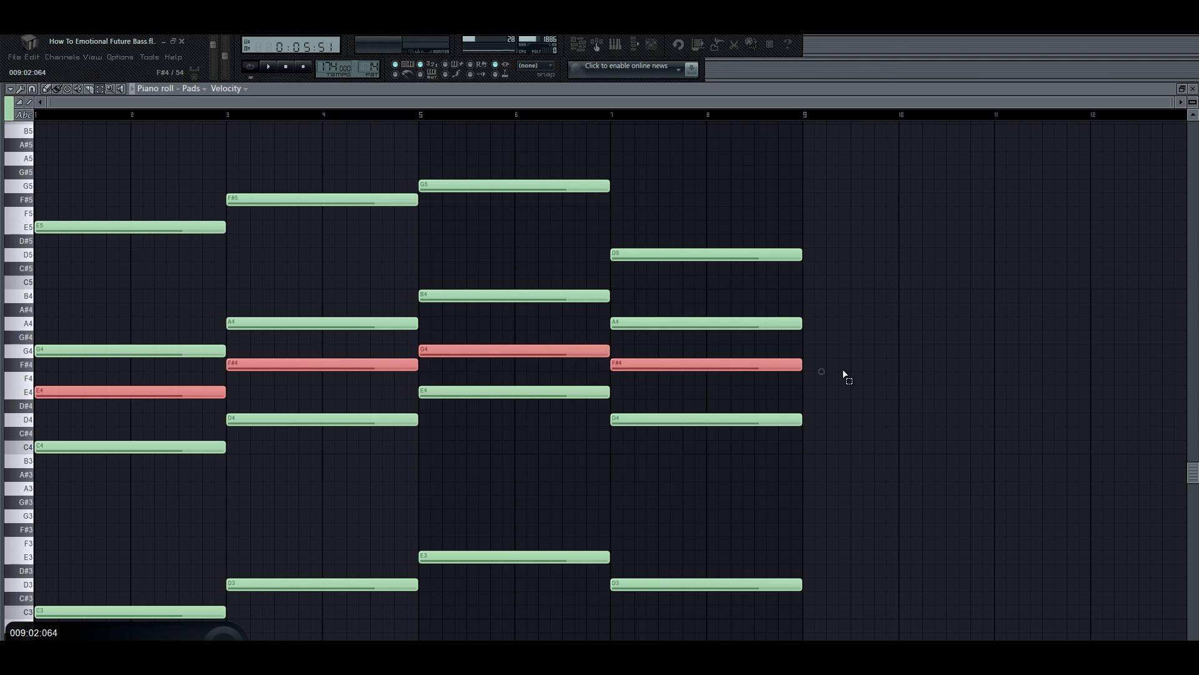
key(ctrl+Up)
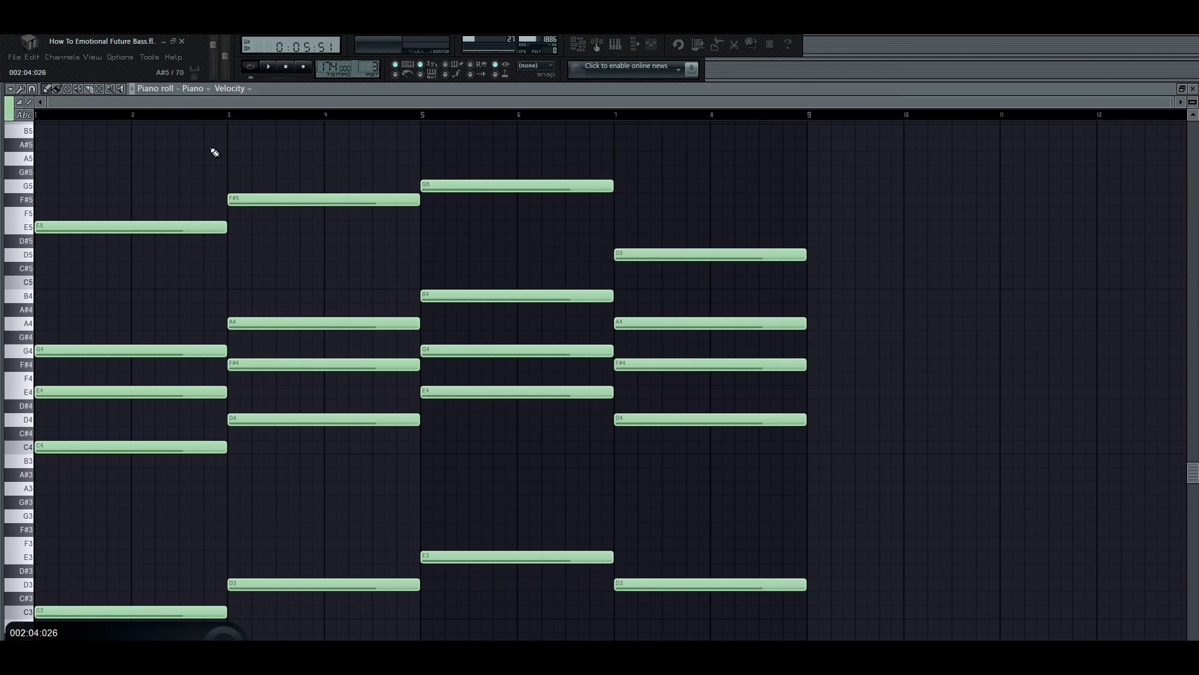
key(space)
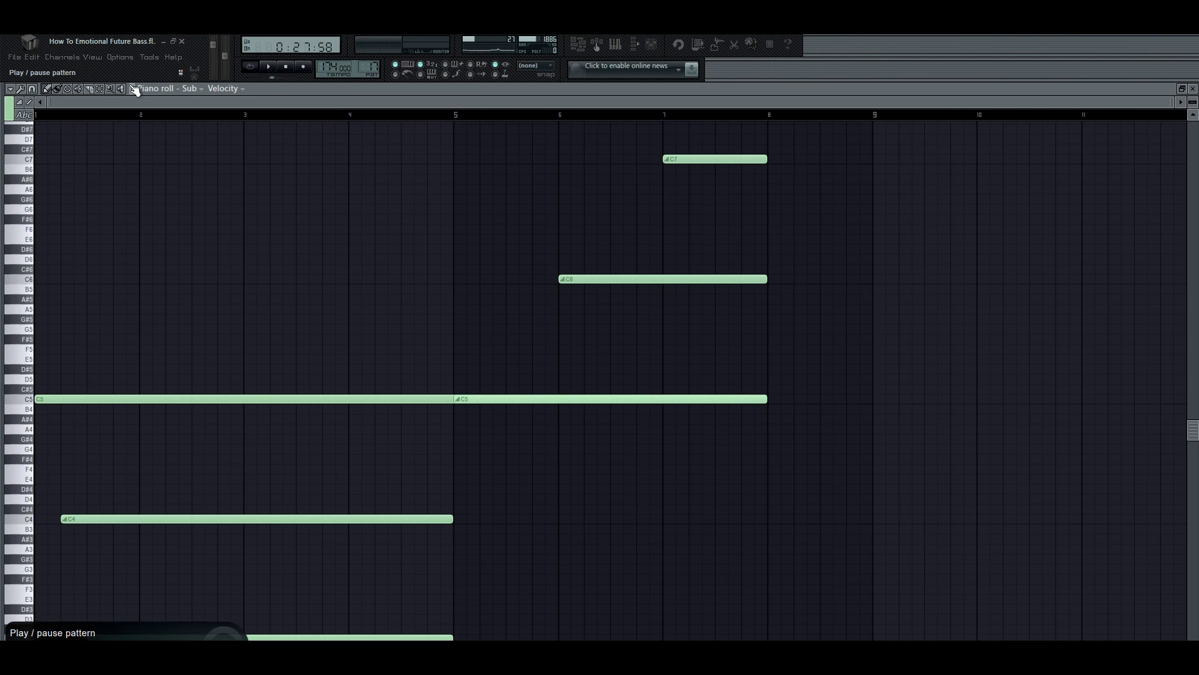
Play the Sub bass pattern
click(135, 90)
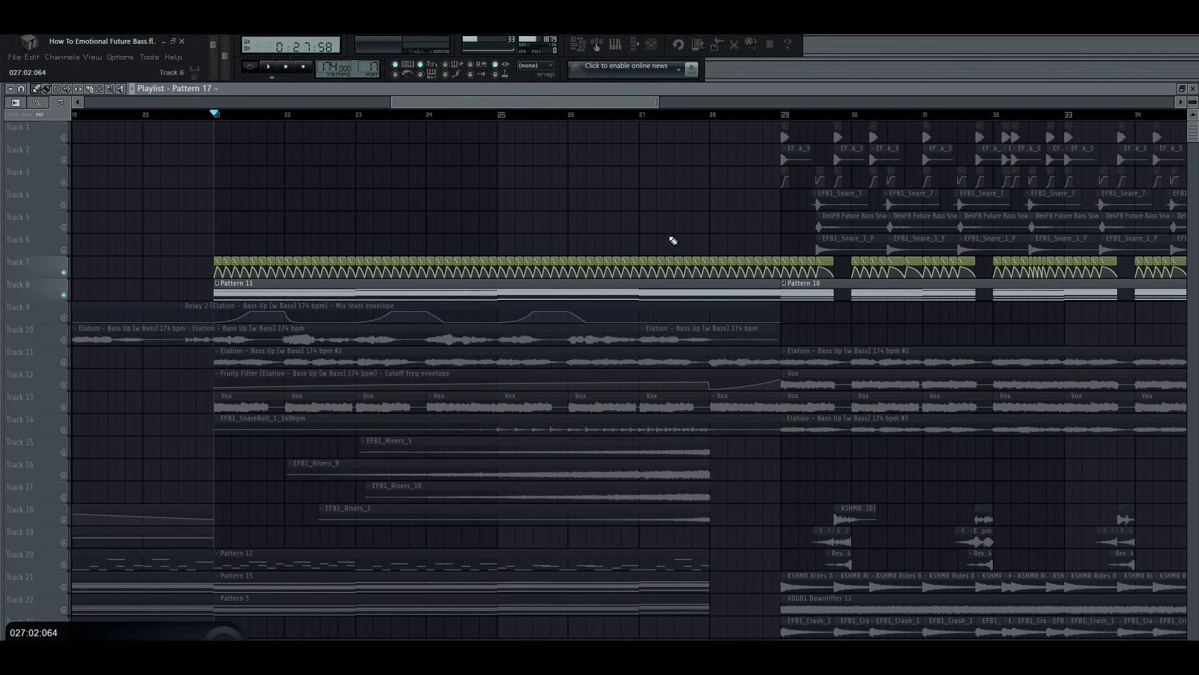
Play the build from bar 21 three times, focusing on the Pattern 11 chords, then the risers
key(space)
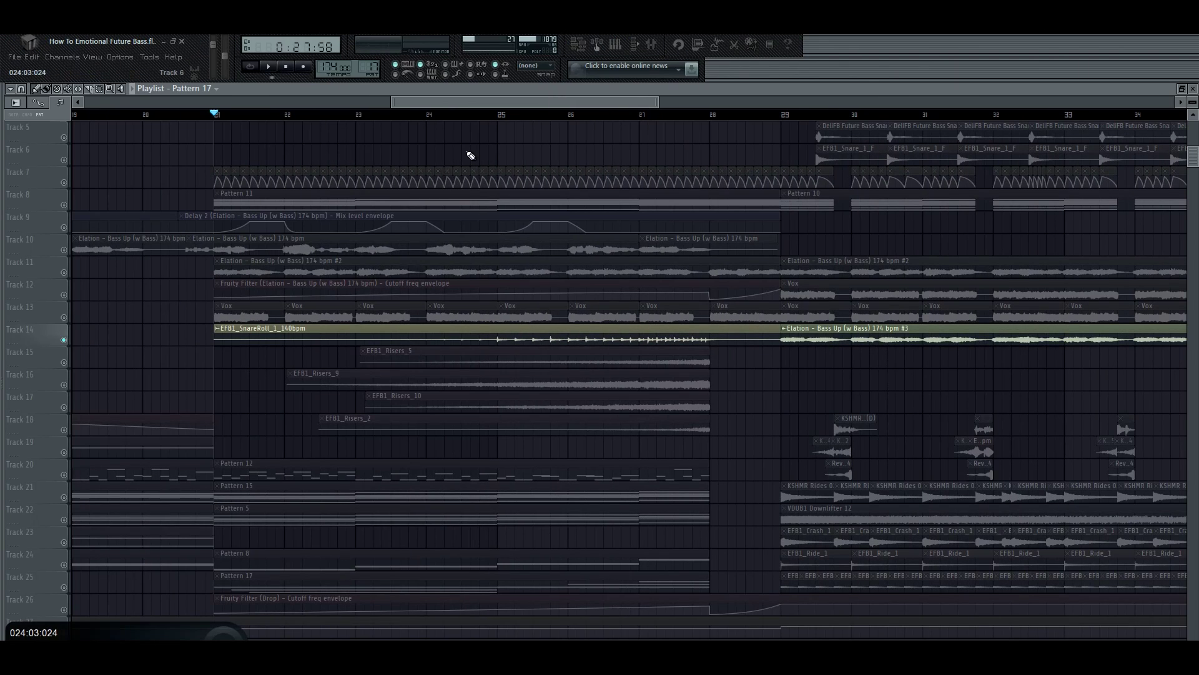
key(space)
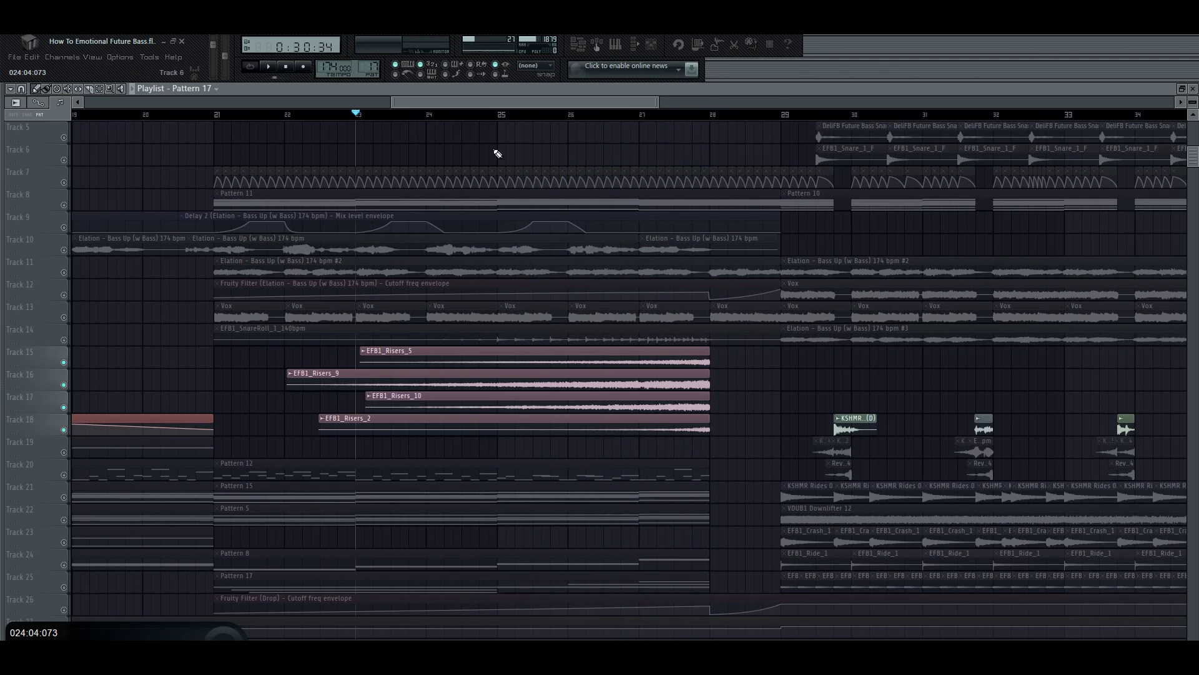
key(space)
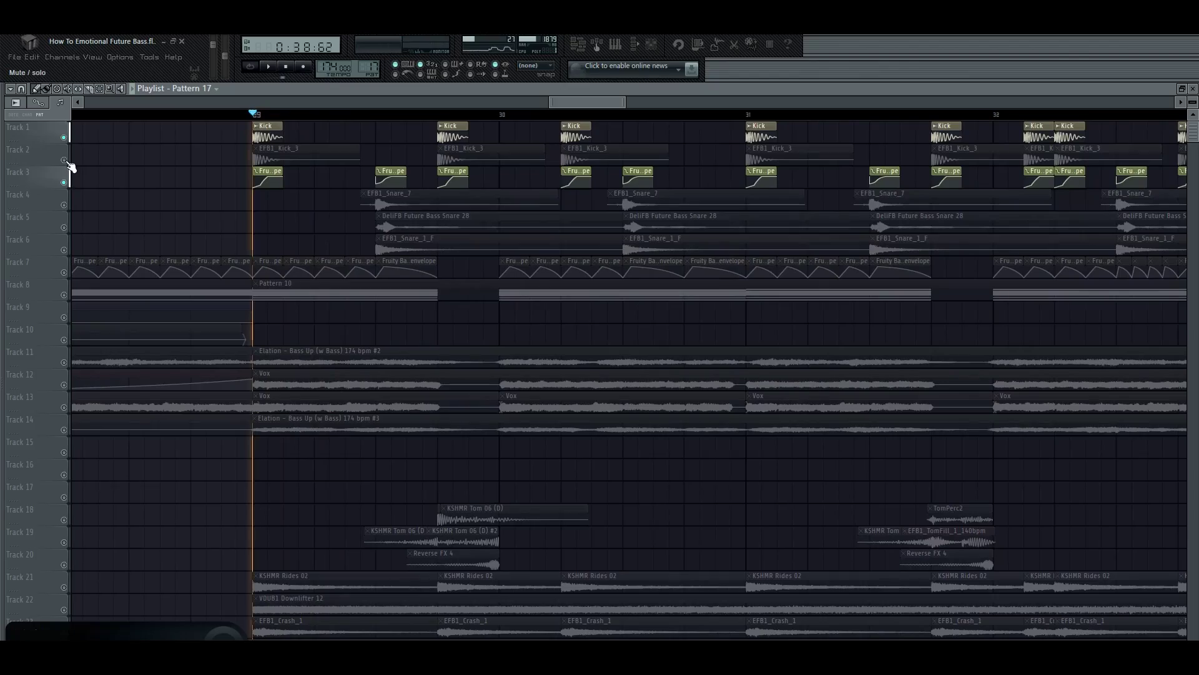
Audition the Kick and EFB1_Kick_3 tracks, then solo each of the three snare tracks
click(64, 130)
click(64, 150)
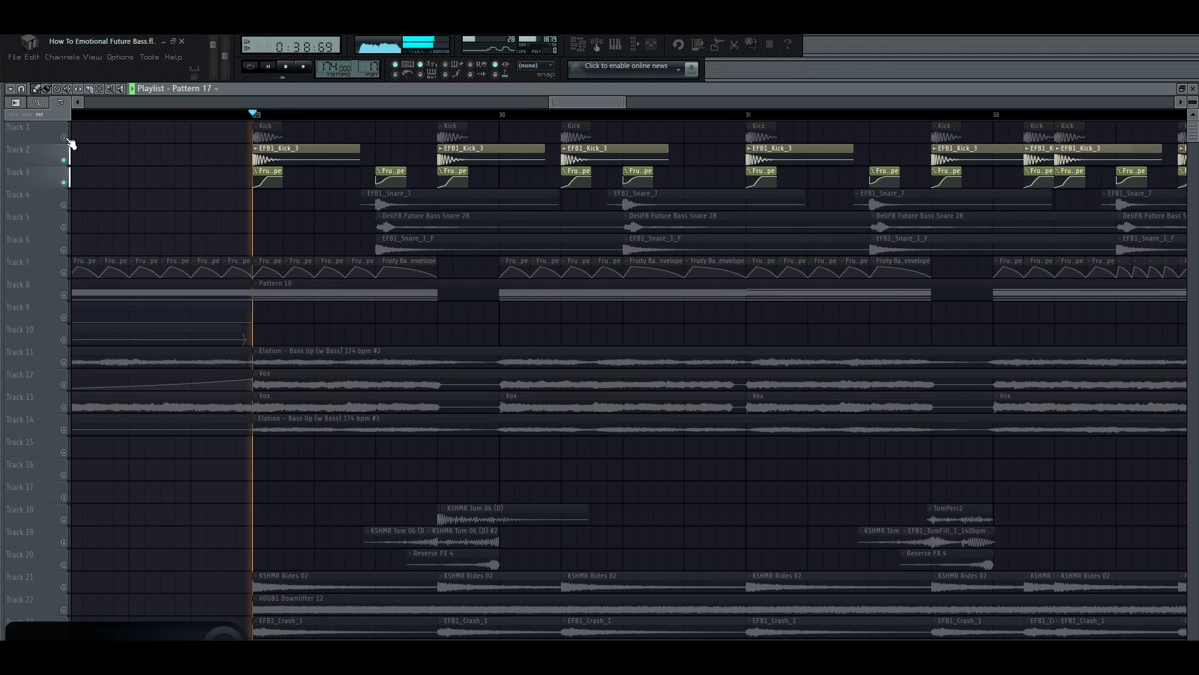
click(64, 130)
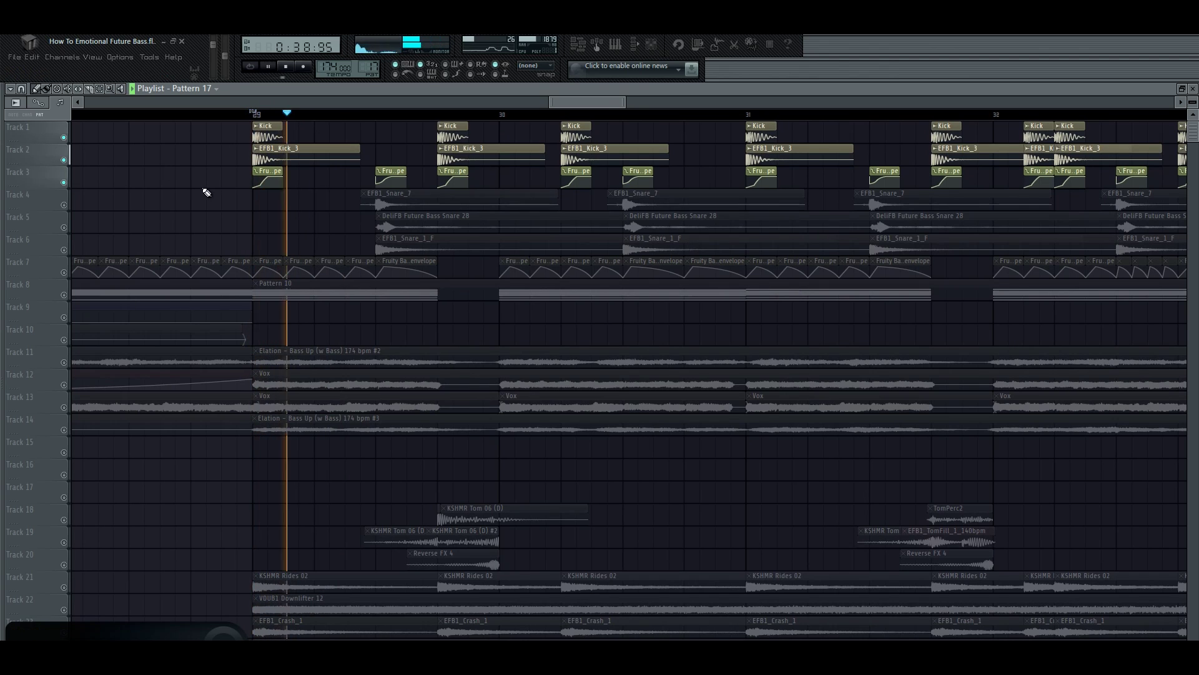
right_click(64, 195)
right_click(64, 217)
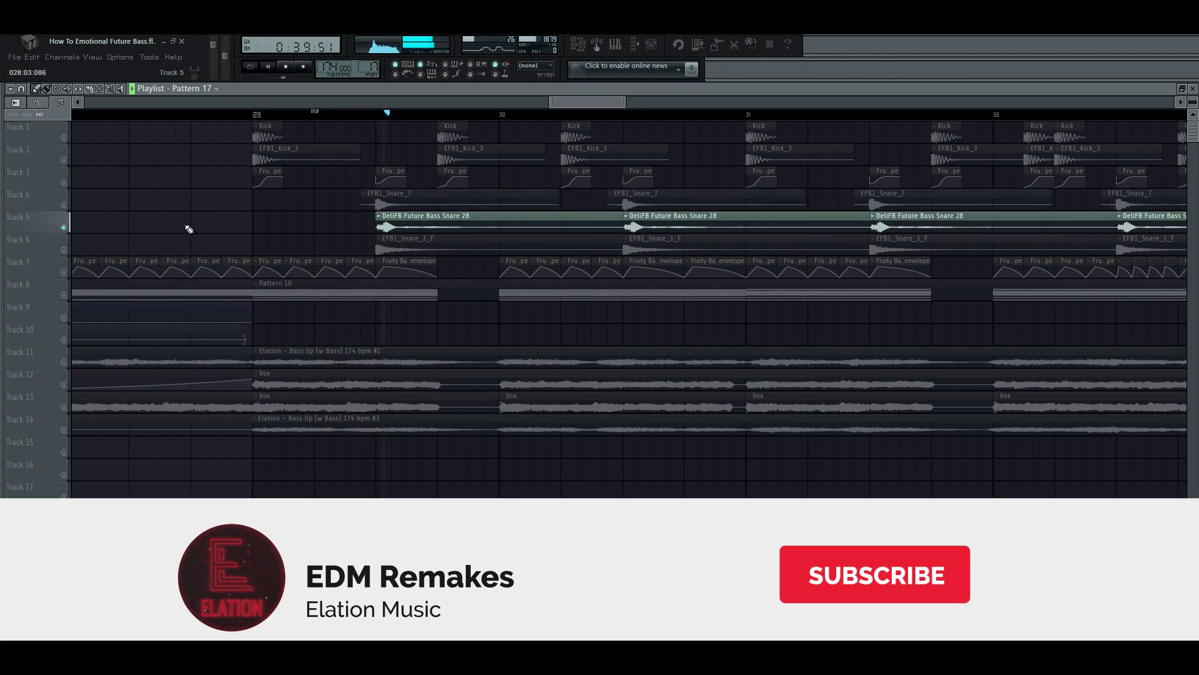
right_click(64, 240)
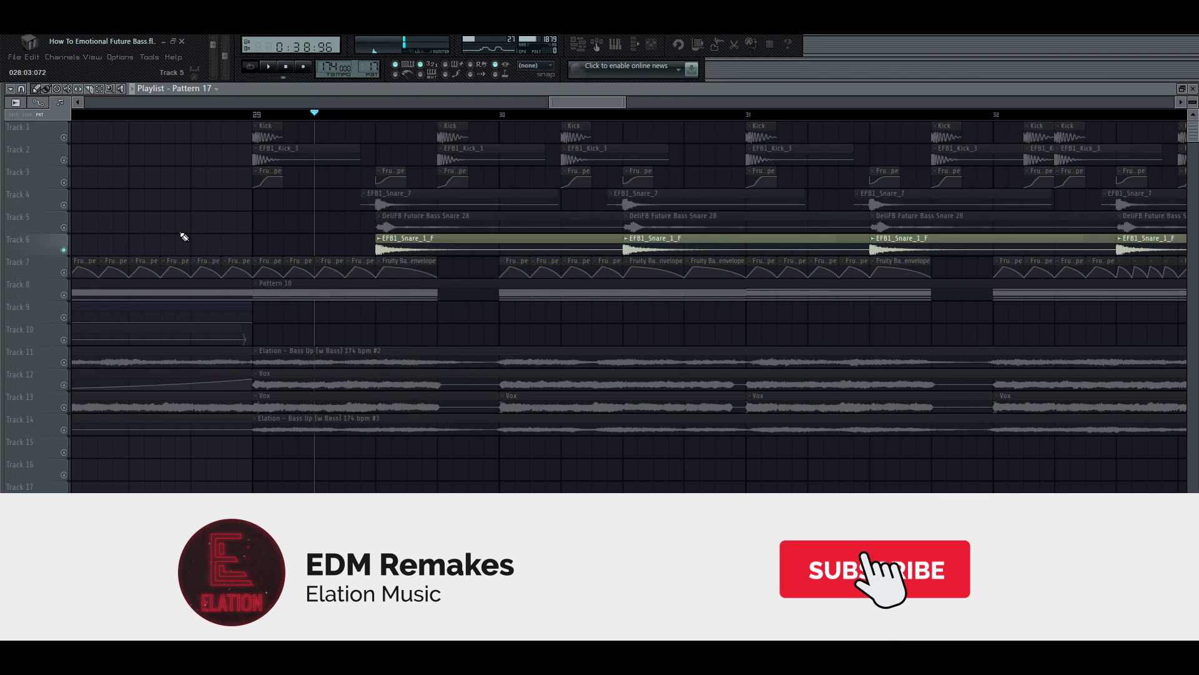
click(63, 217)
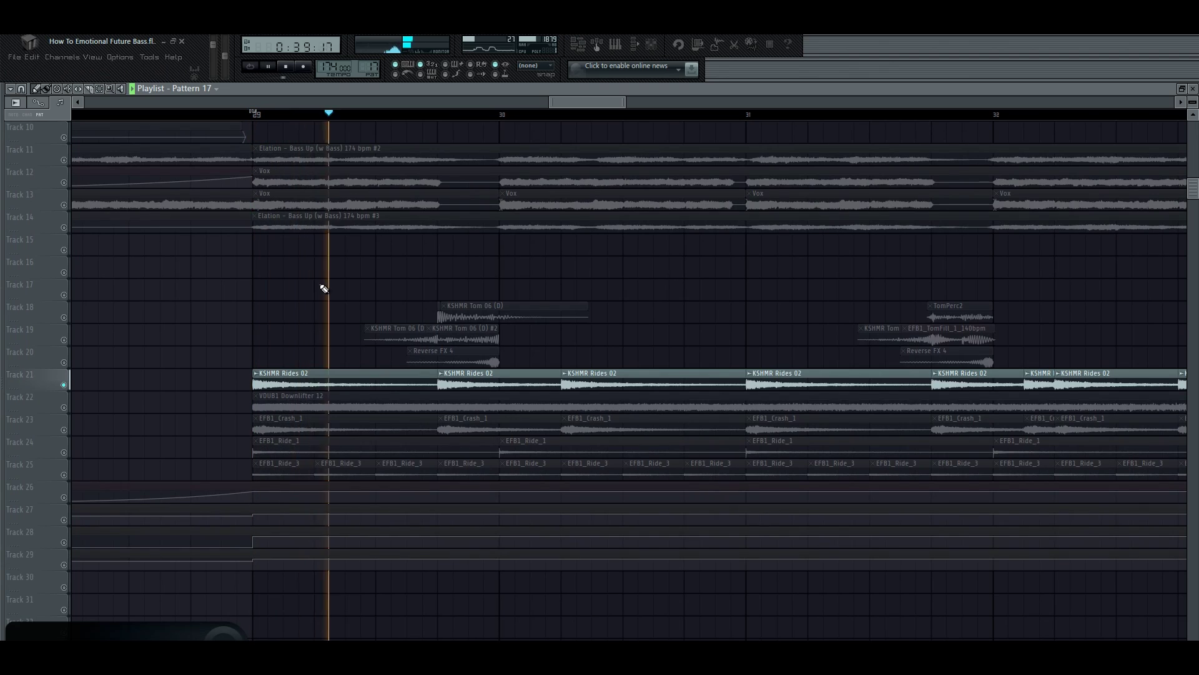
Solo the Downlifter 12, Crash_1, Ride_1, Ride_3 and tom/reverse tracks in turn
right_click(64, 407)
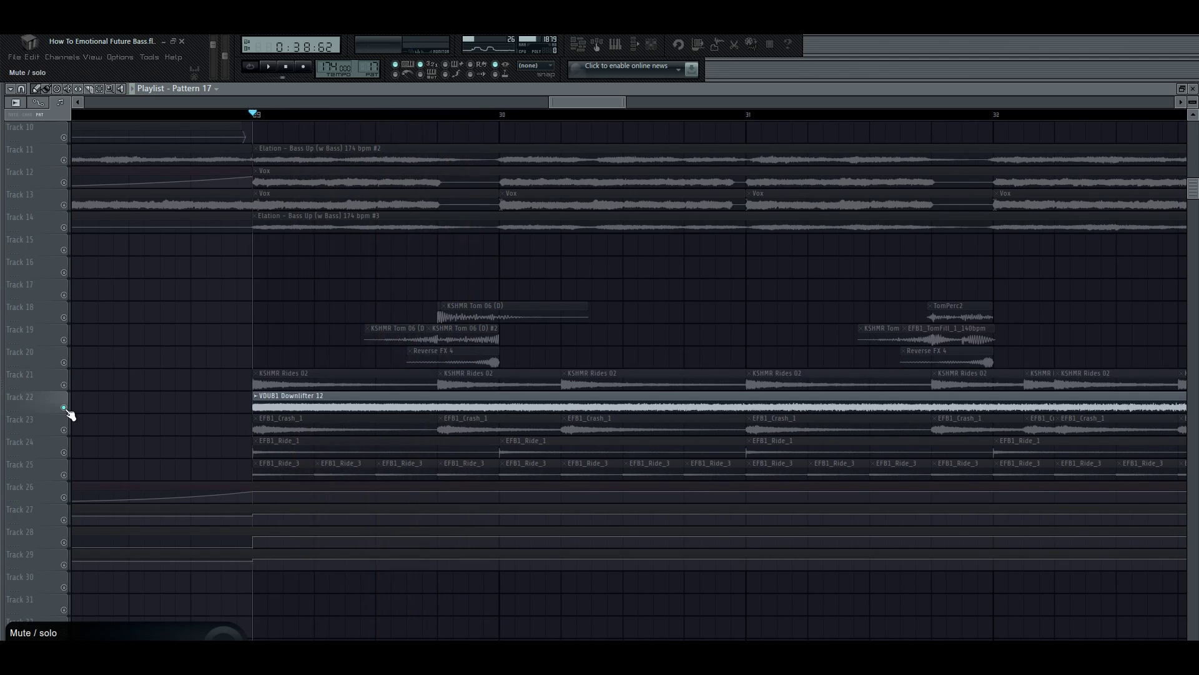
right_click(64, 430)
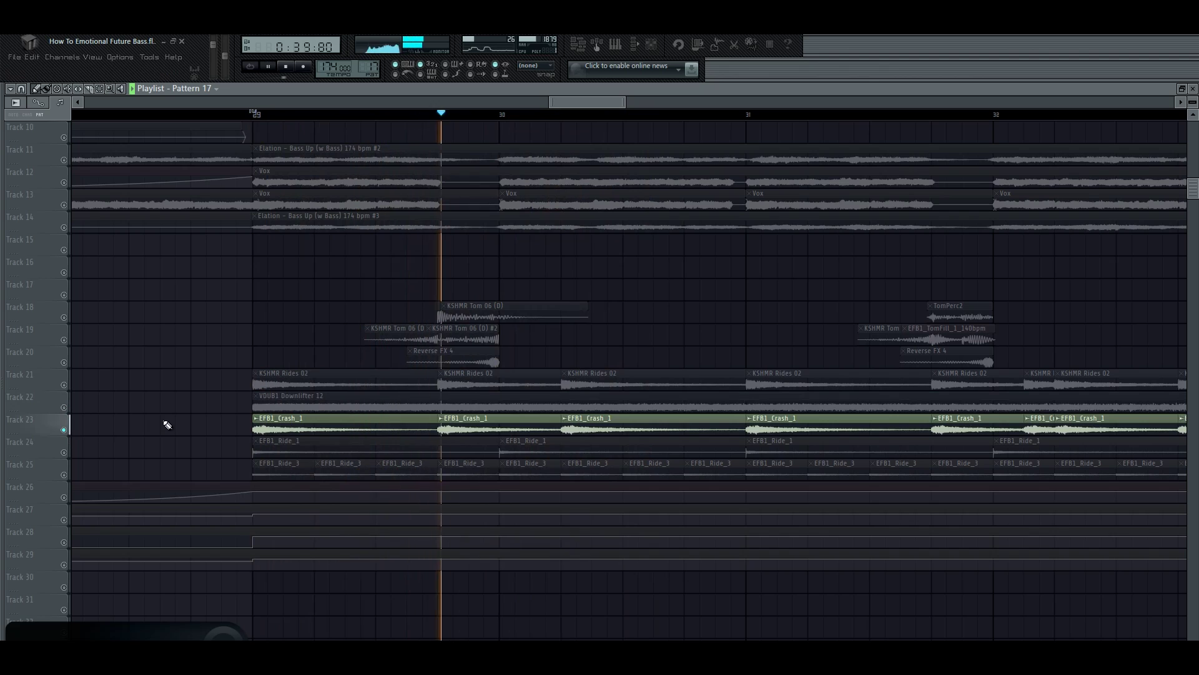
right_click(189, 441)
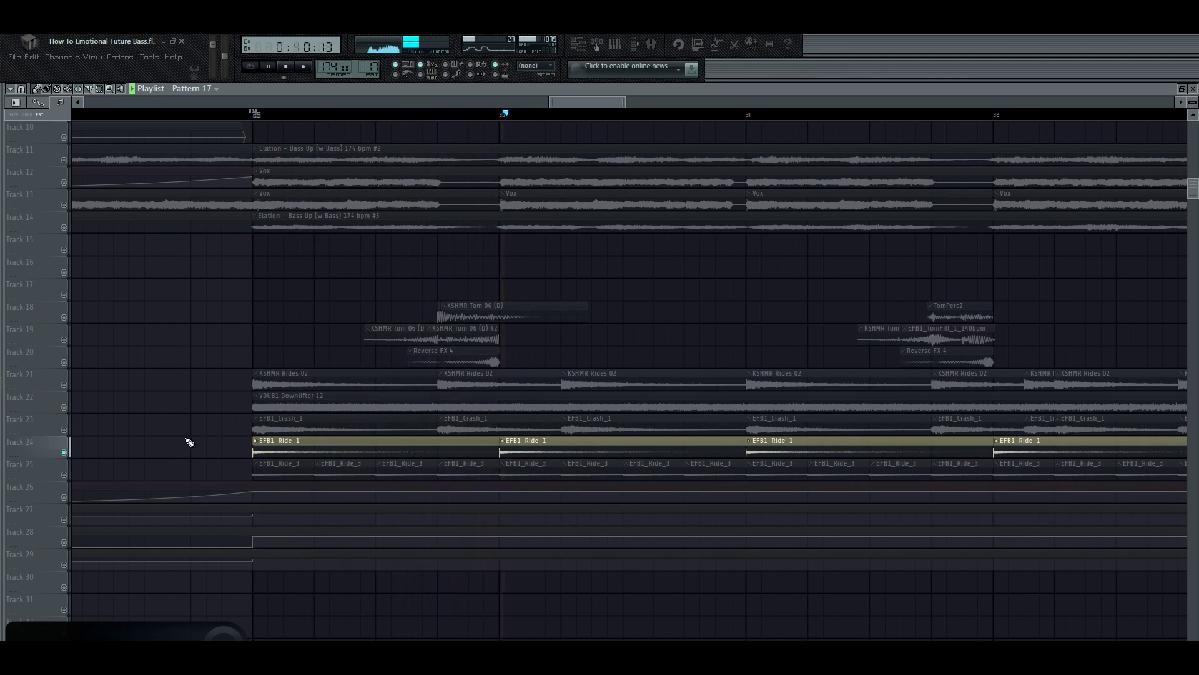
right_click(147, 459)
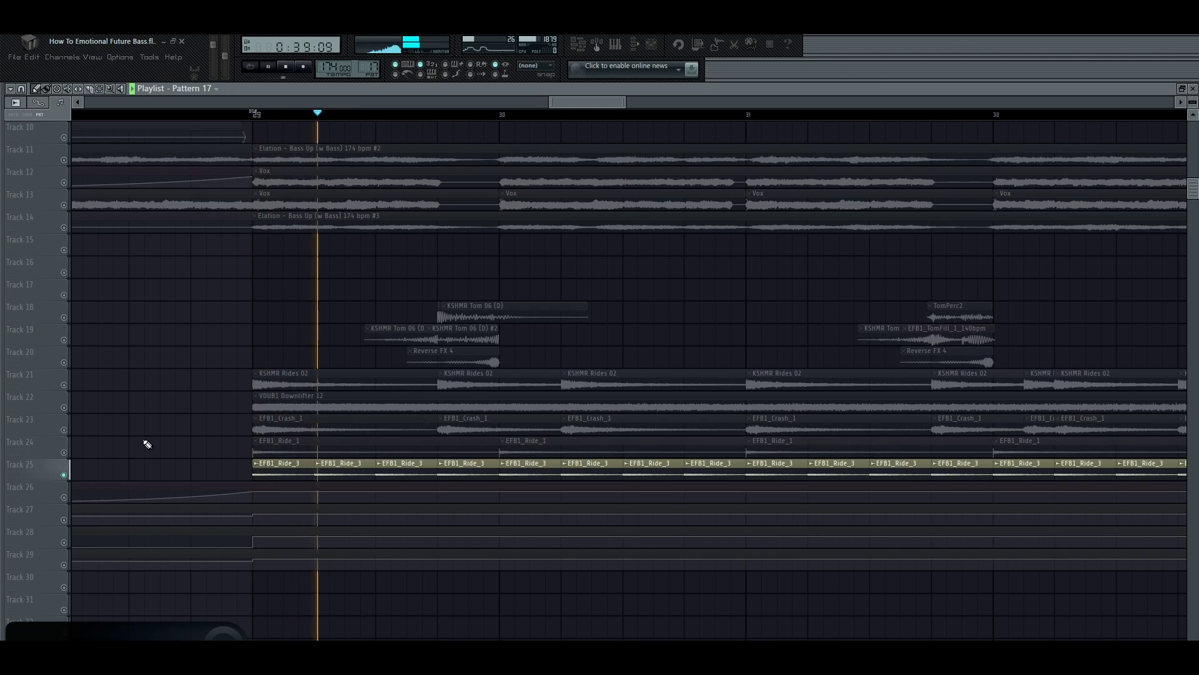
right_click(147, 320)
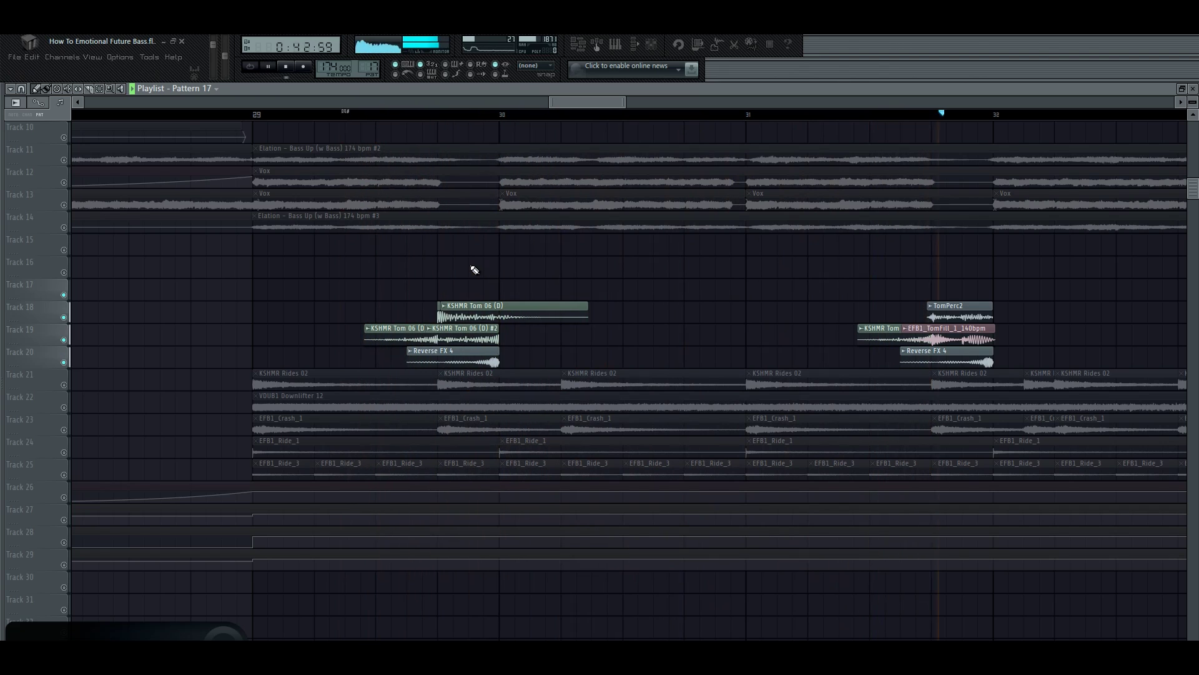
scroll(469, 169, down, 3)
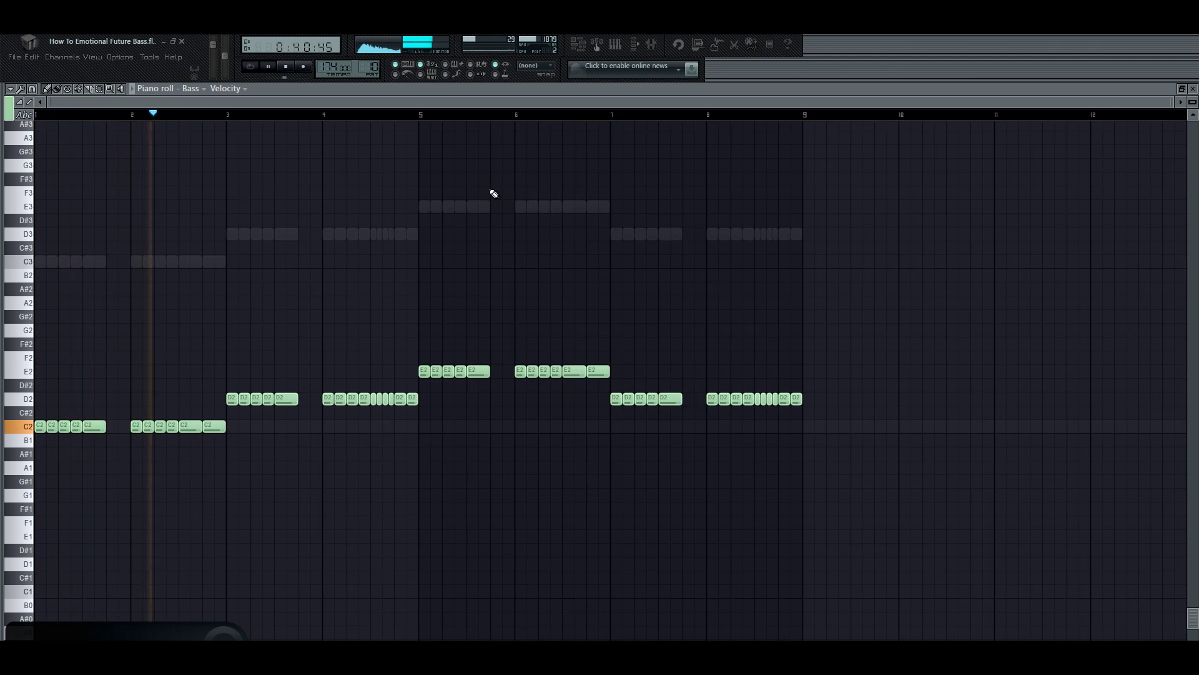
Repeatedly play and stop the Bass pattern's C2, D2, E2 bassline to listen closely
key(space)
key(space)
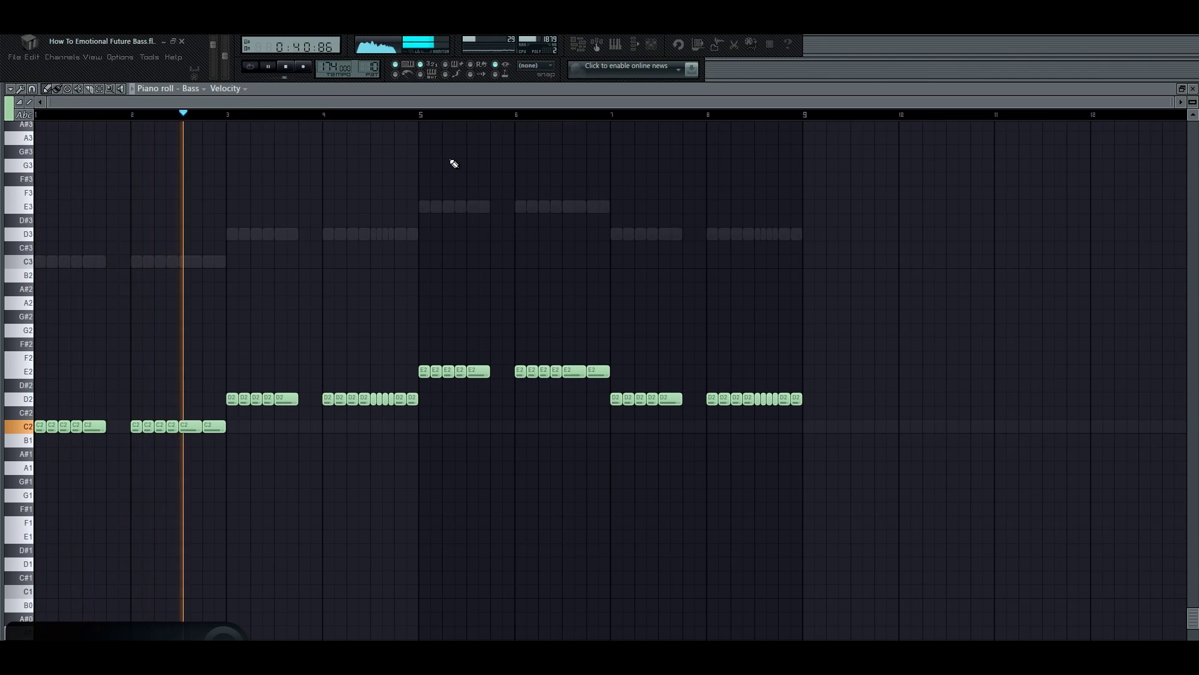
key(space)
scroll(494, 200, up, 3)
key(space)
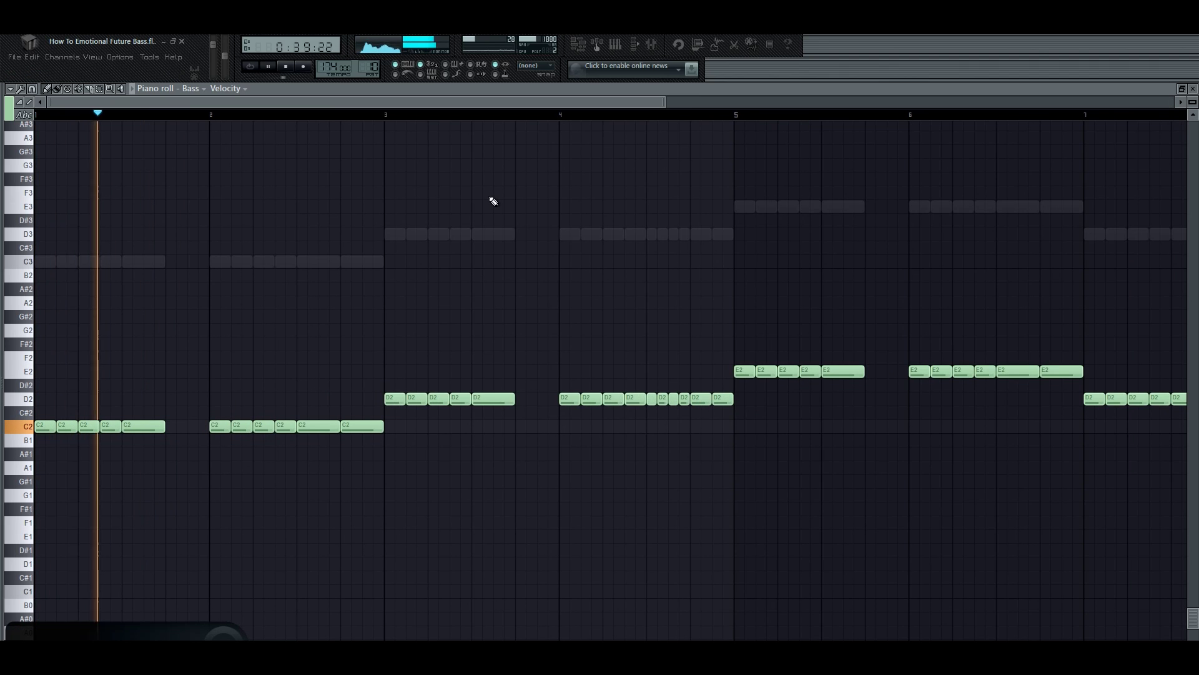
key(space)
scroll(493, 200, down, 3)
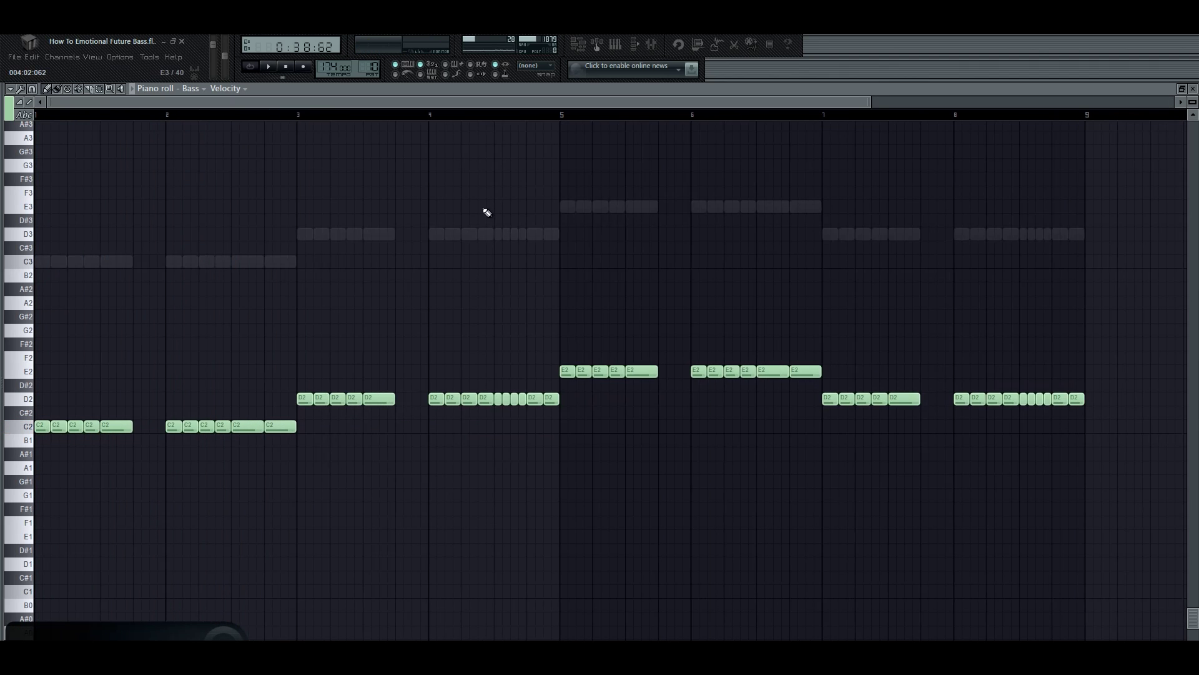
key(space)
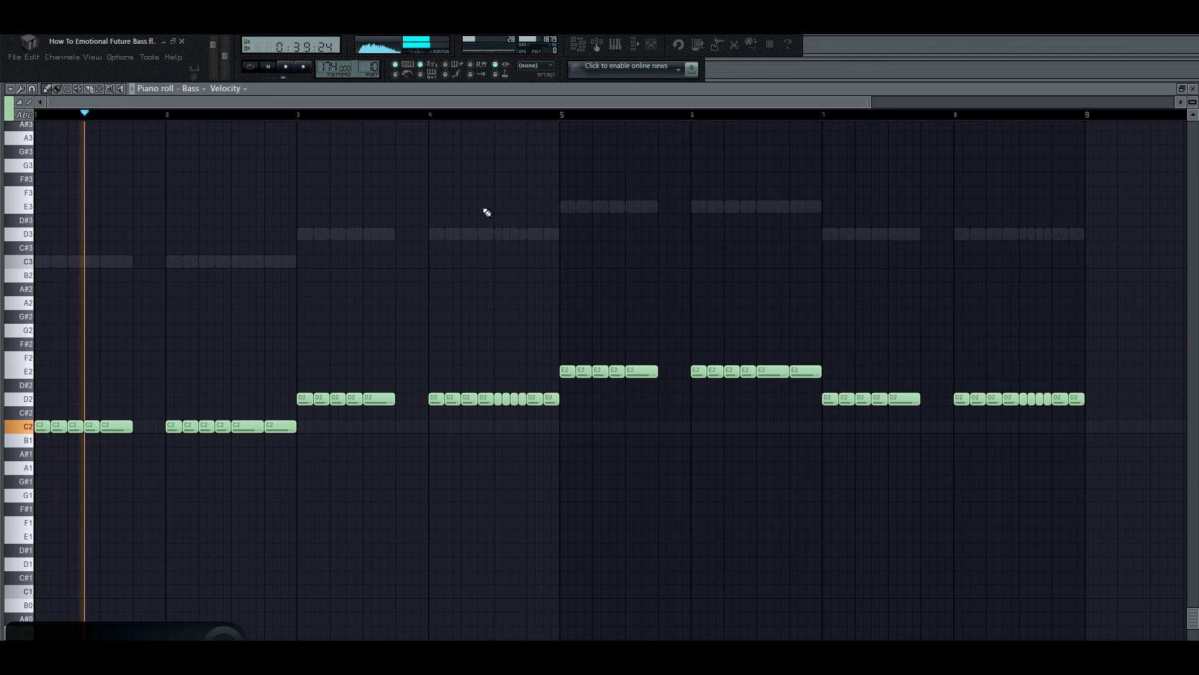
key(space)
scroll(487, 212, down, 3)
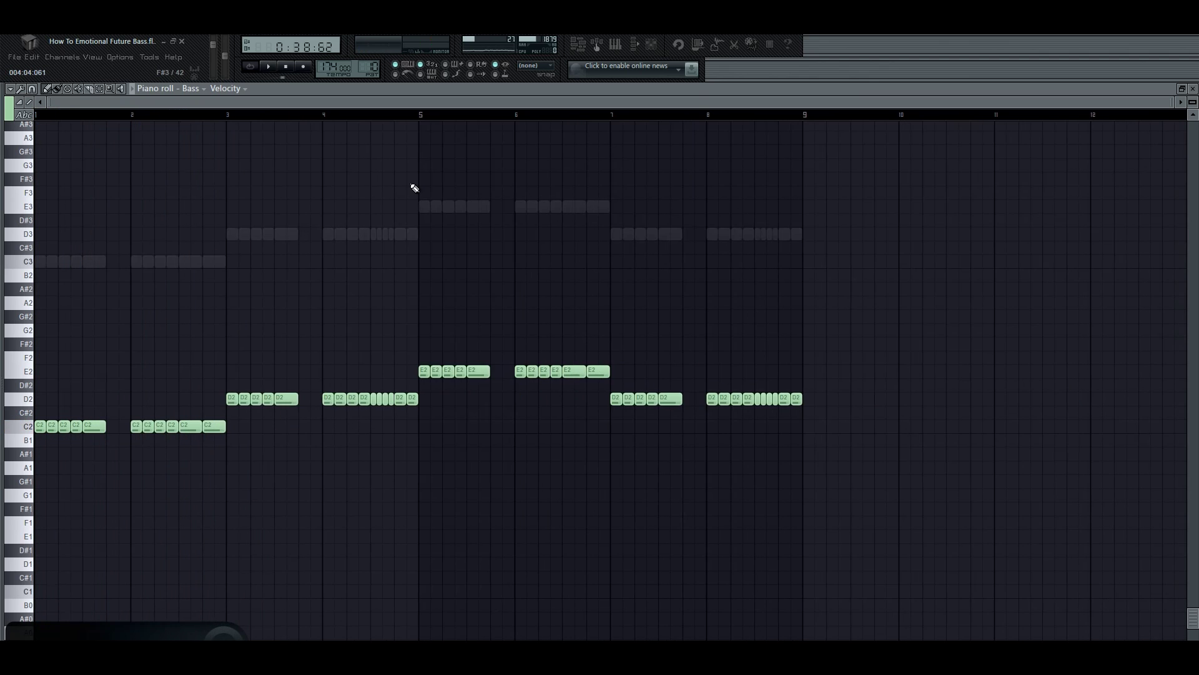
key(space)
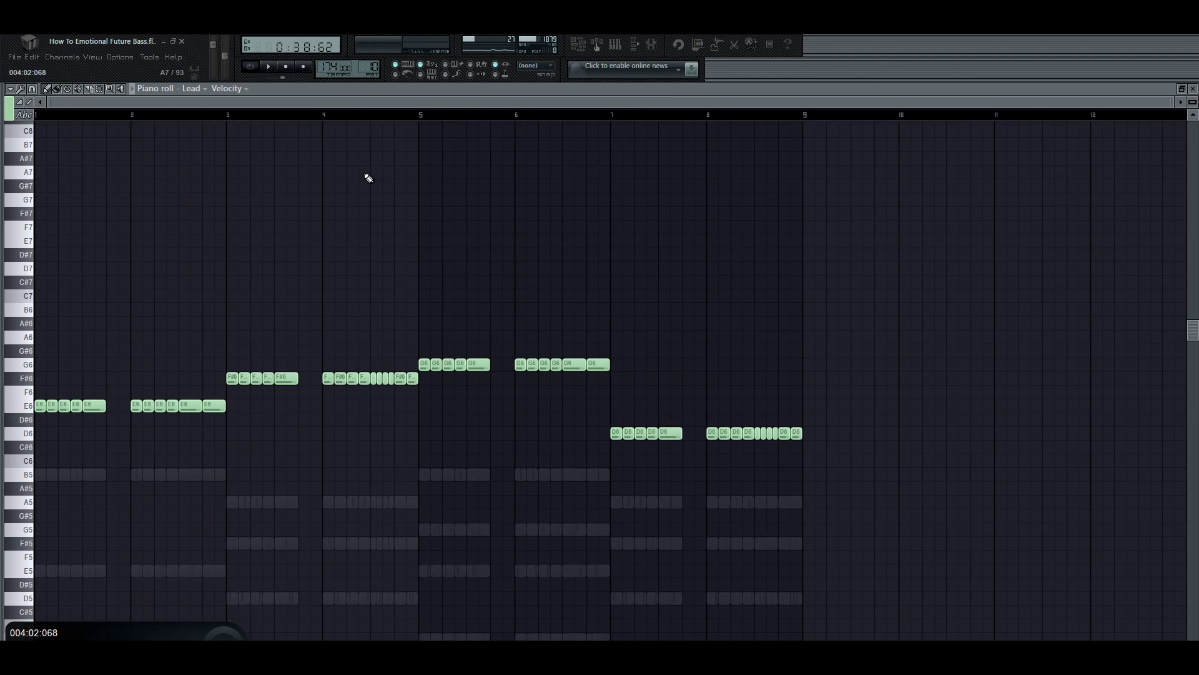
Play the Lead melody, then start and stop the Synth chord pattern several times
key(space)
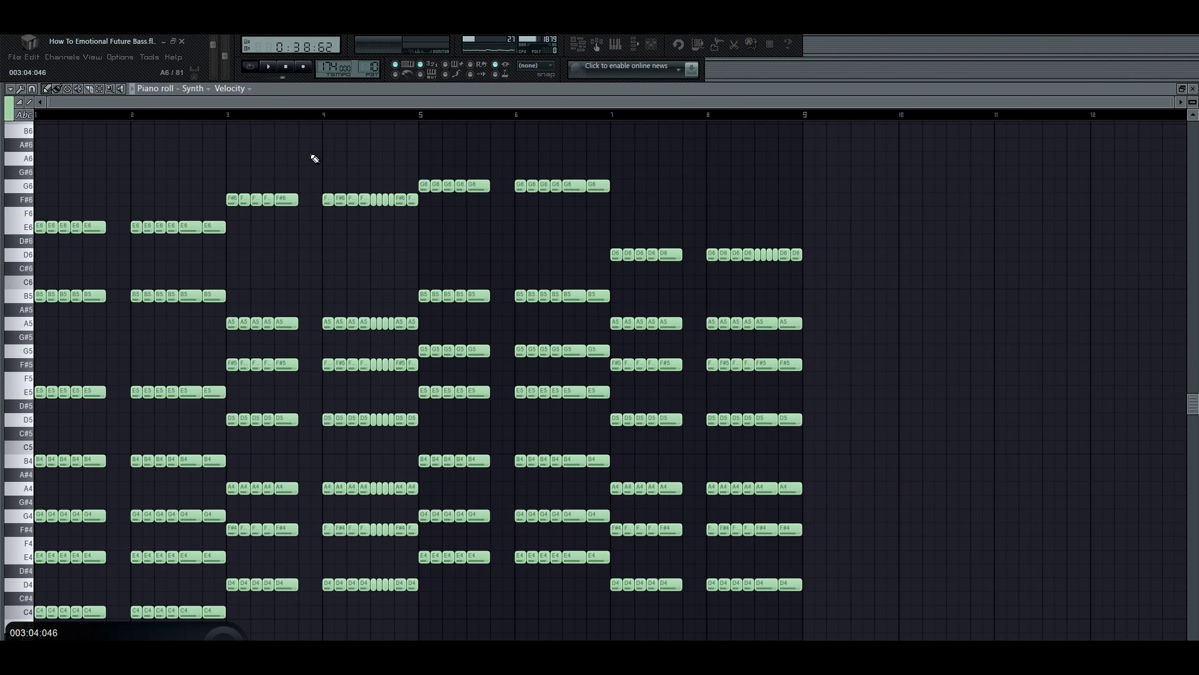
key(space)
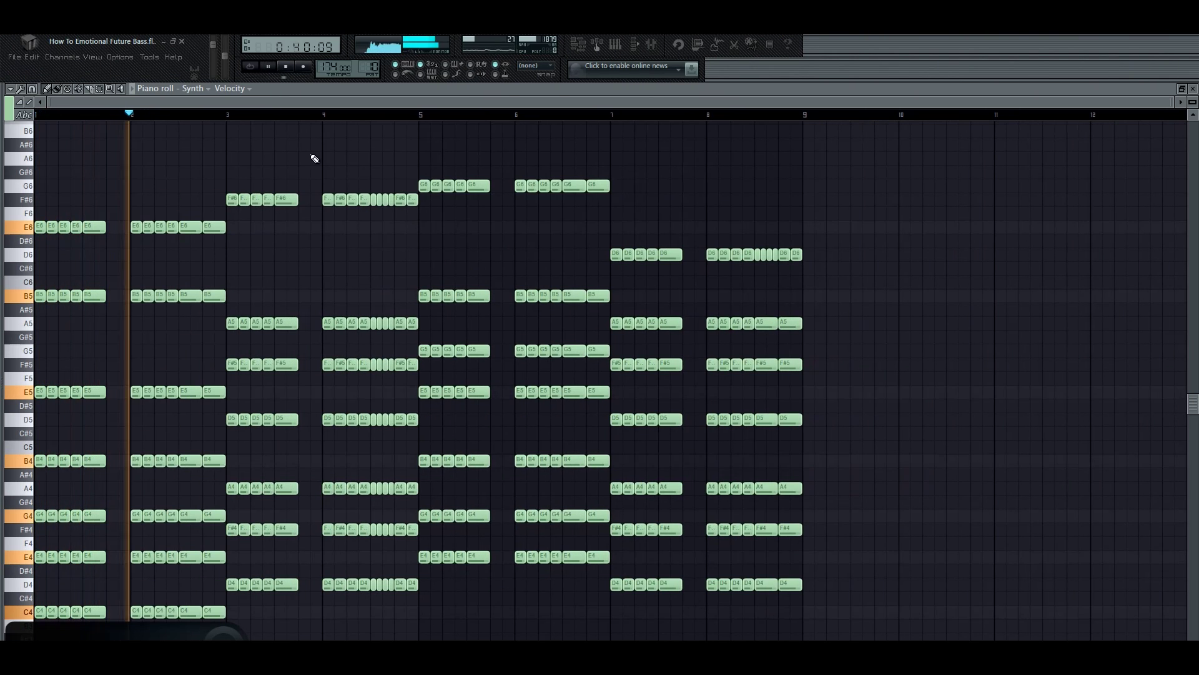
key(space)
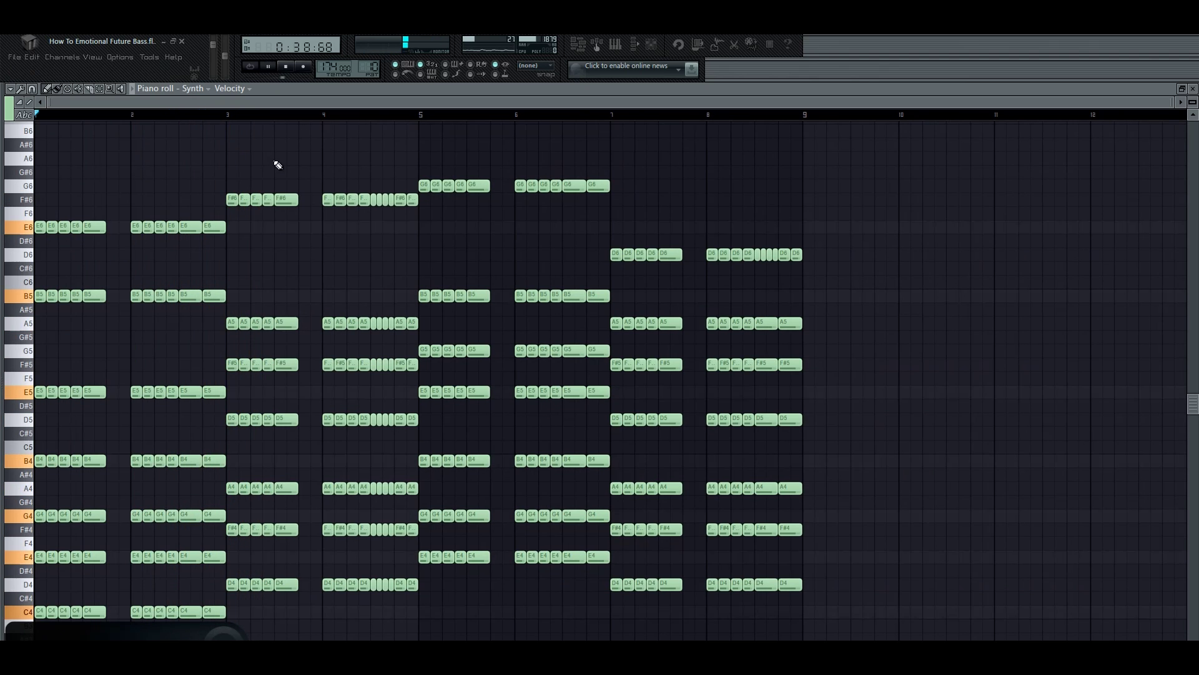
key(space)
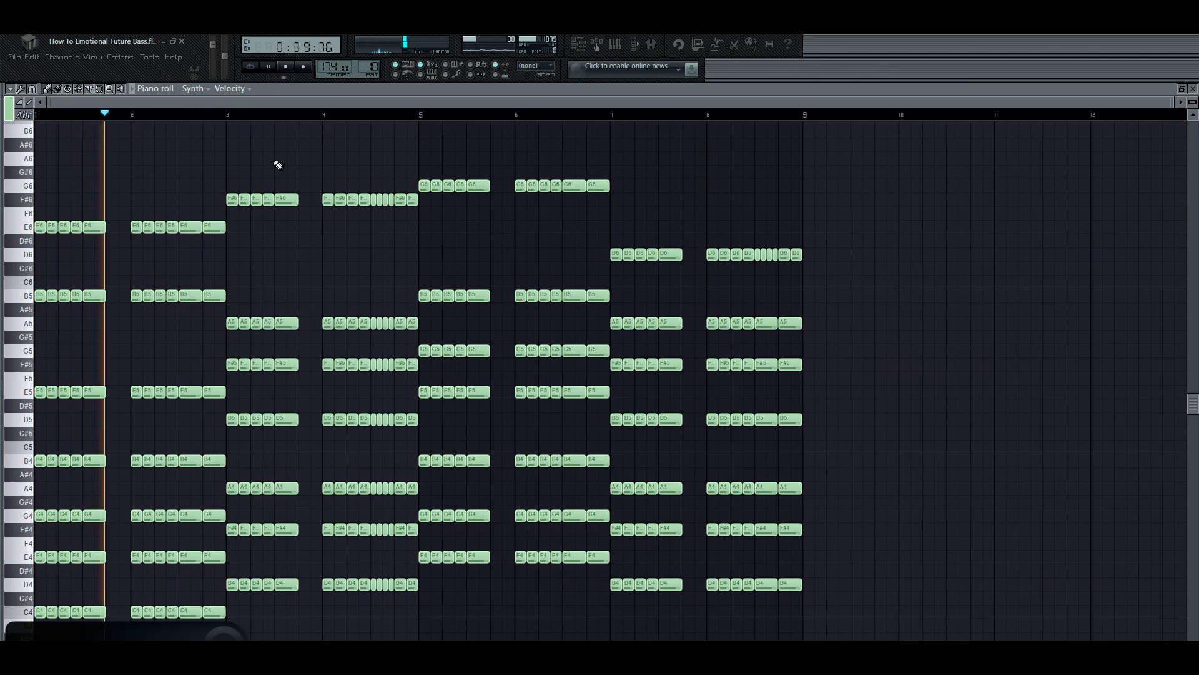
key(space)
scroll(370, 209, up, 1)
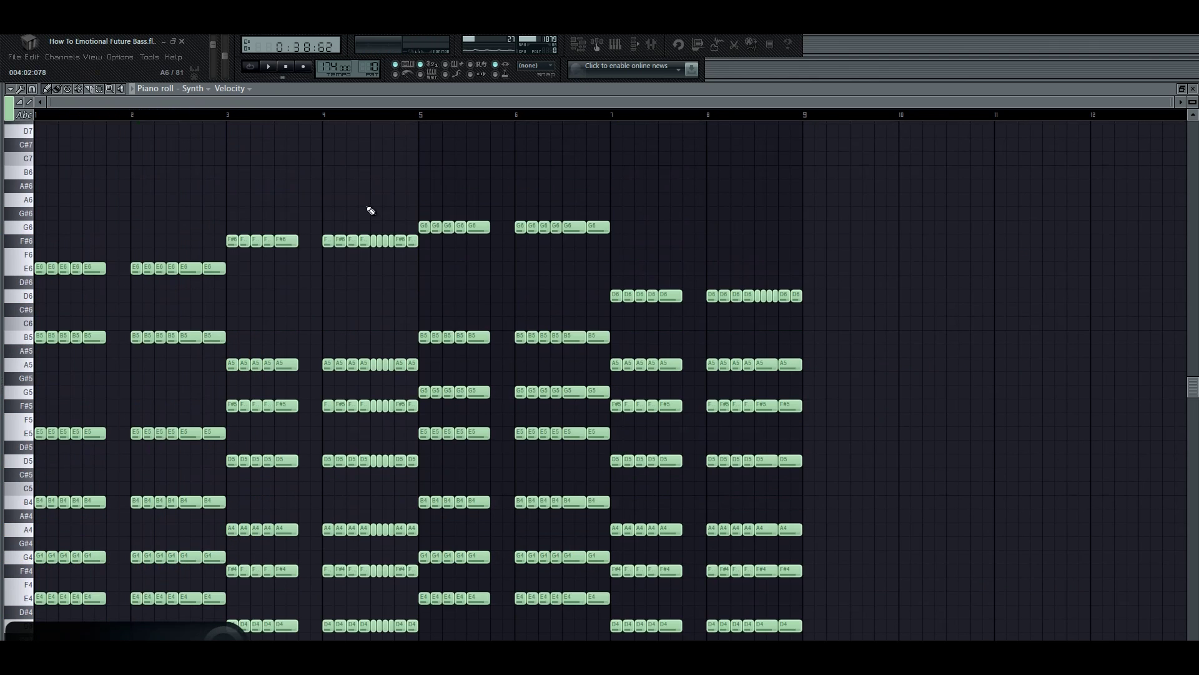
key(space)
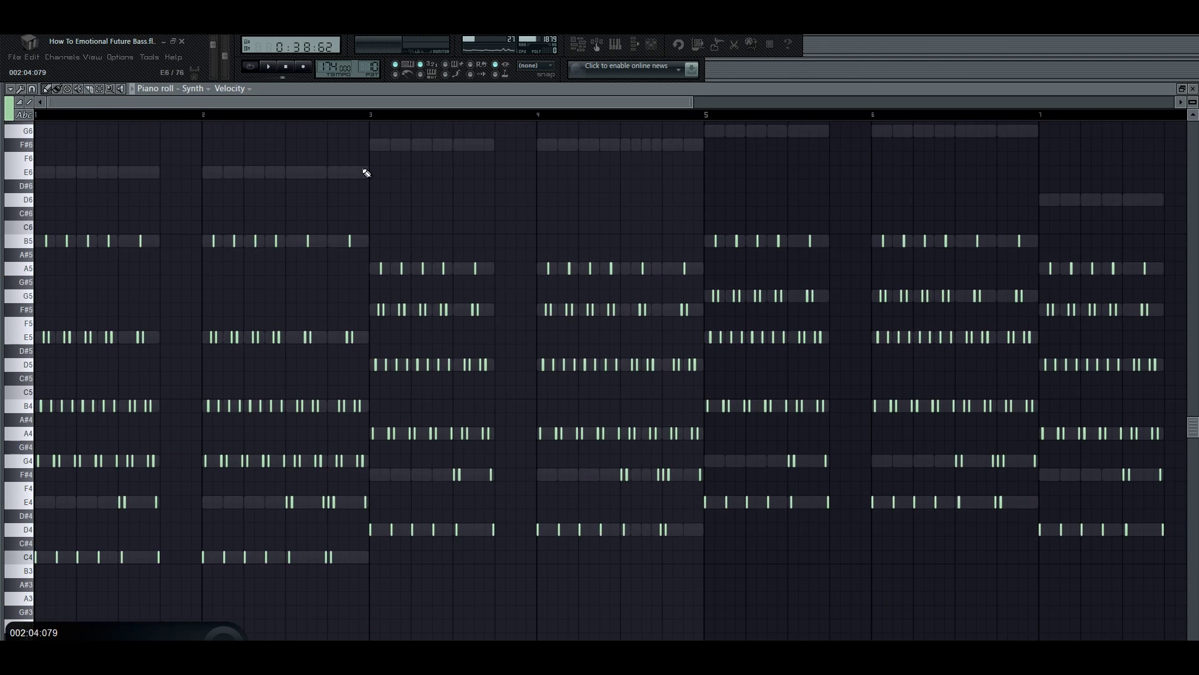
Play the Synth arpeggio three times, then play the Sub bass pattern's C3, D3, E3 notes
key(space)
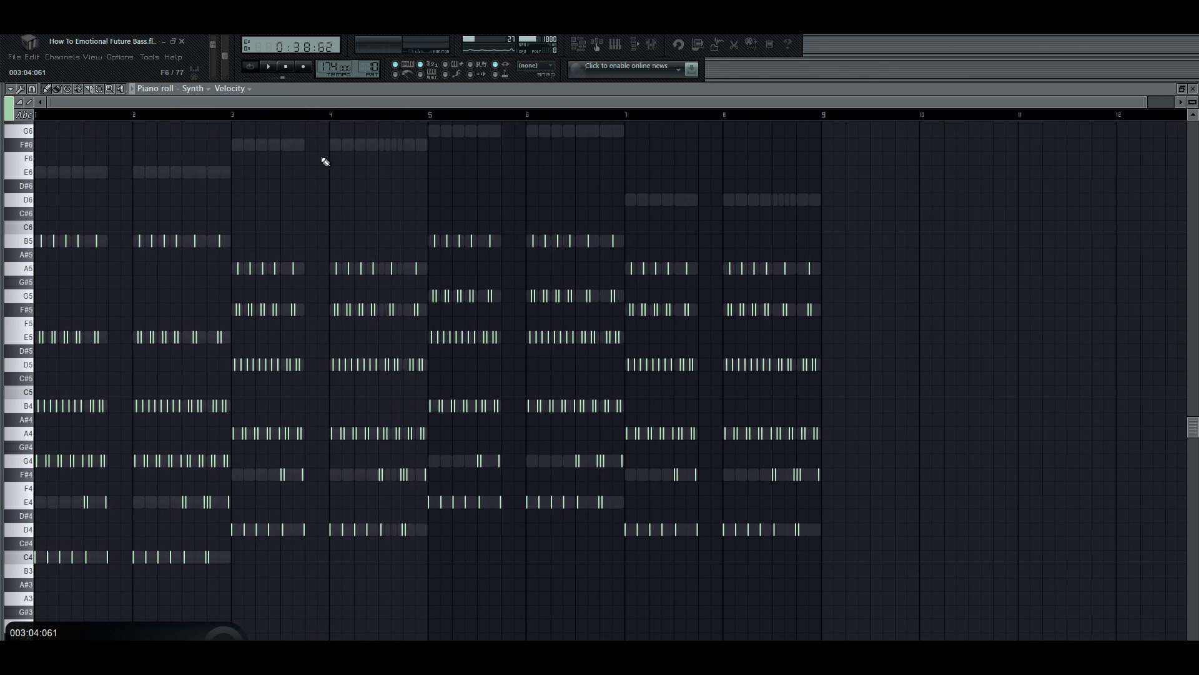
key(space)
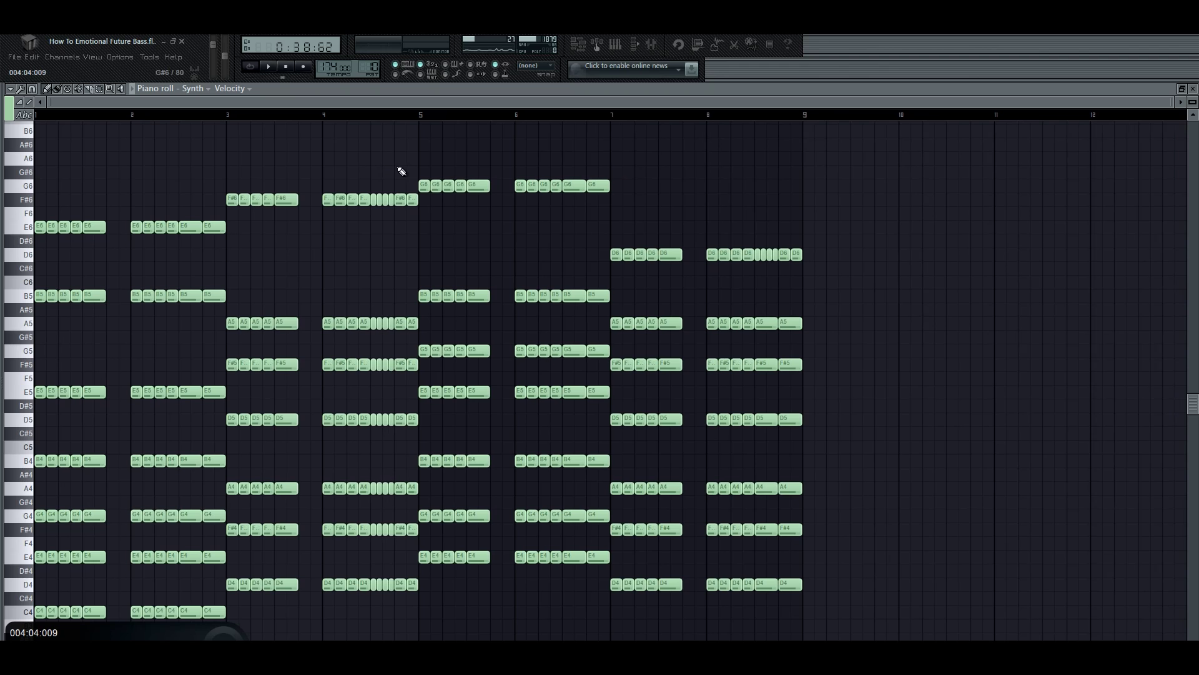
key(space)
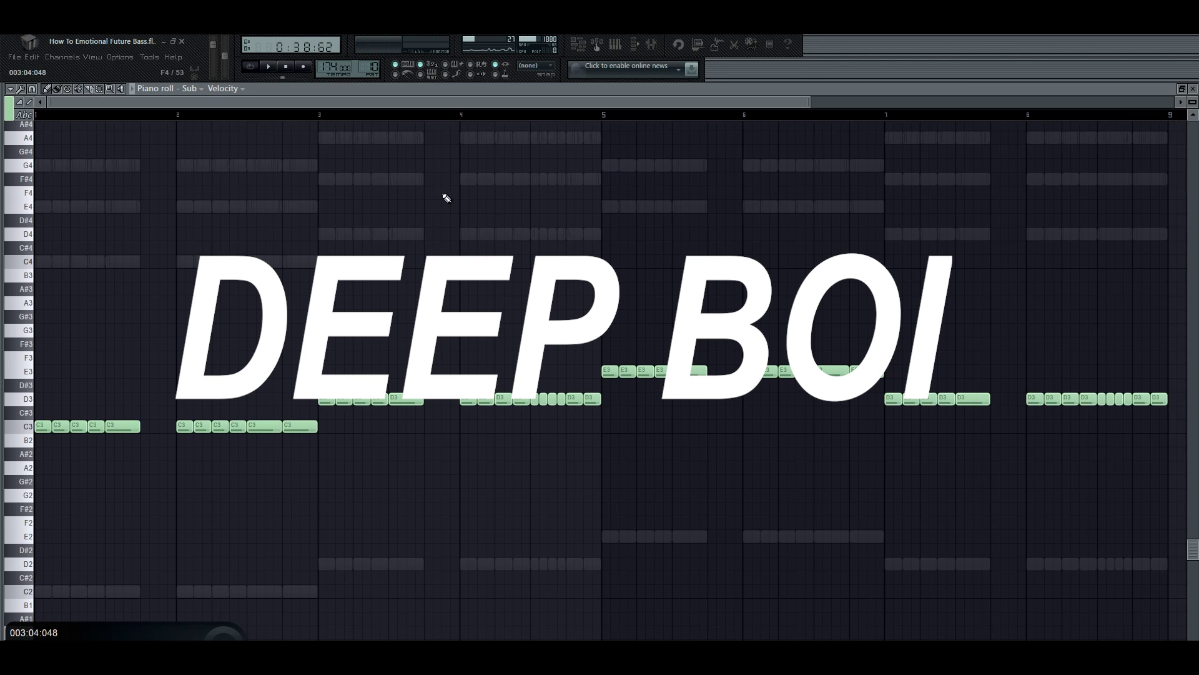
key(space)
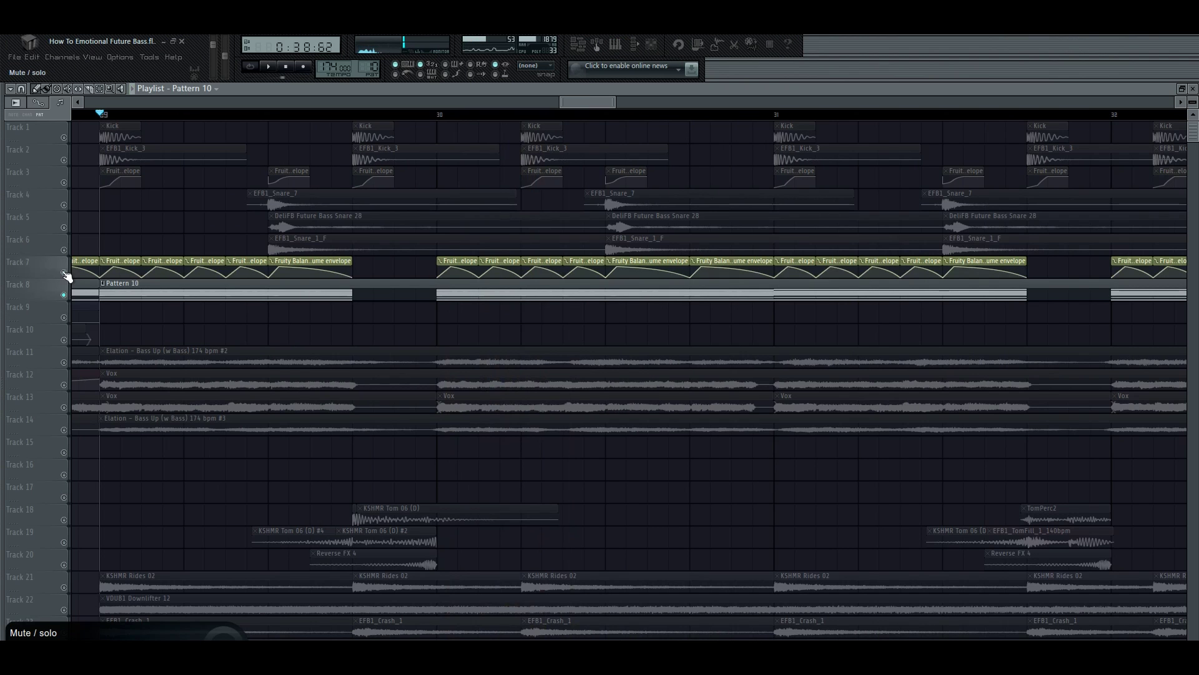
Start the arrangement playing and mute the volume envelope clips on track 7
key(space)
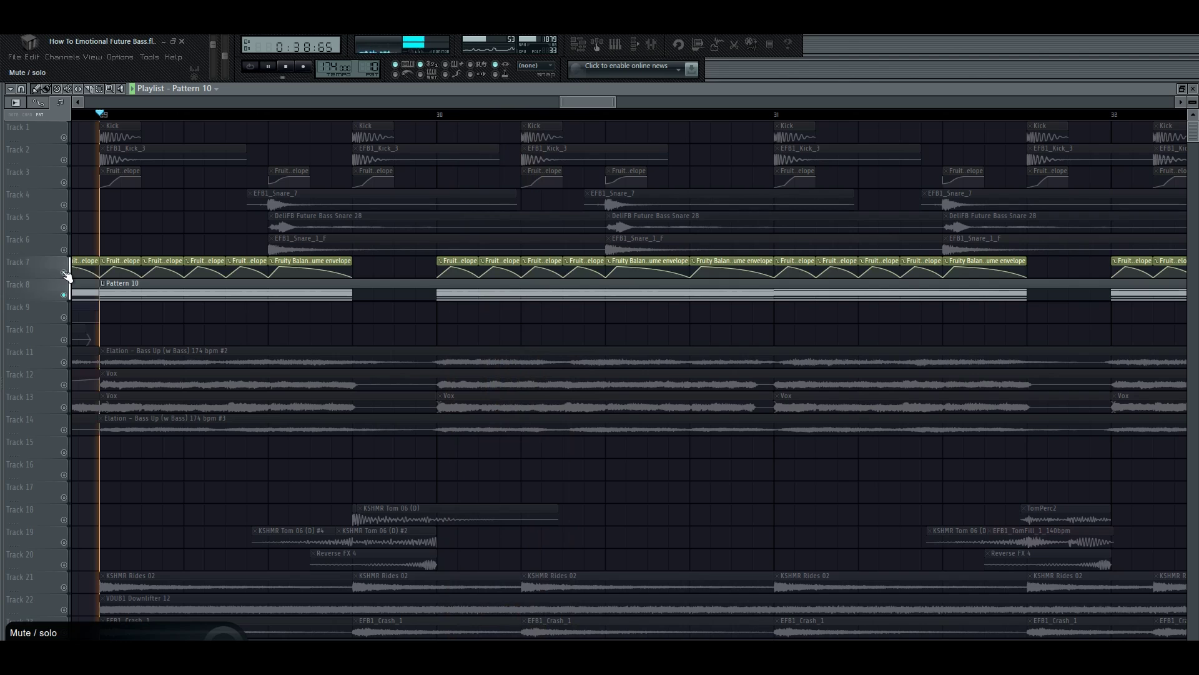
click(65, 273)
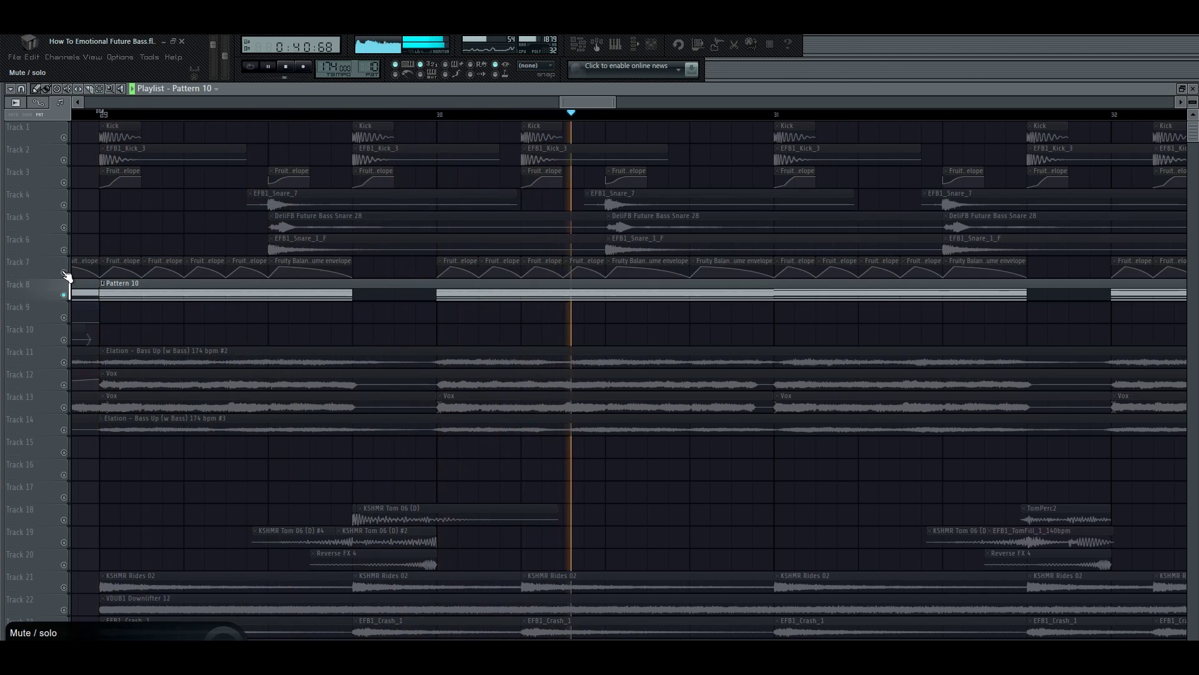